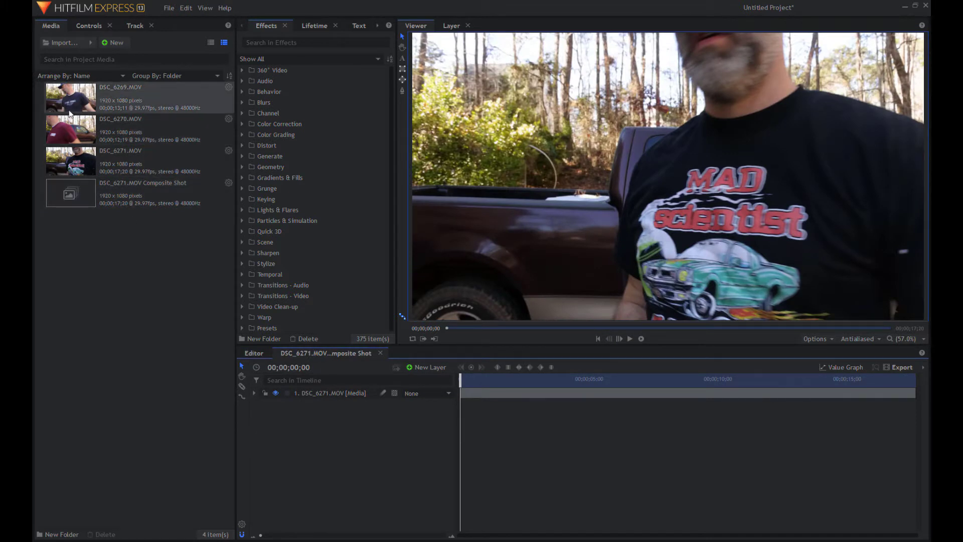
- Add DSC_6269.MOV as a second layer beneath DSC_6271 in the composite shot
{"action": "left_click_drag", "start_coordinate": [79, 101], "coordinate": [288, 410]}
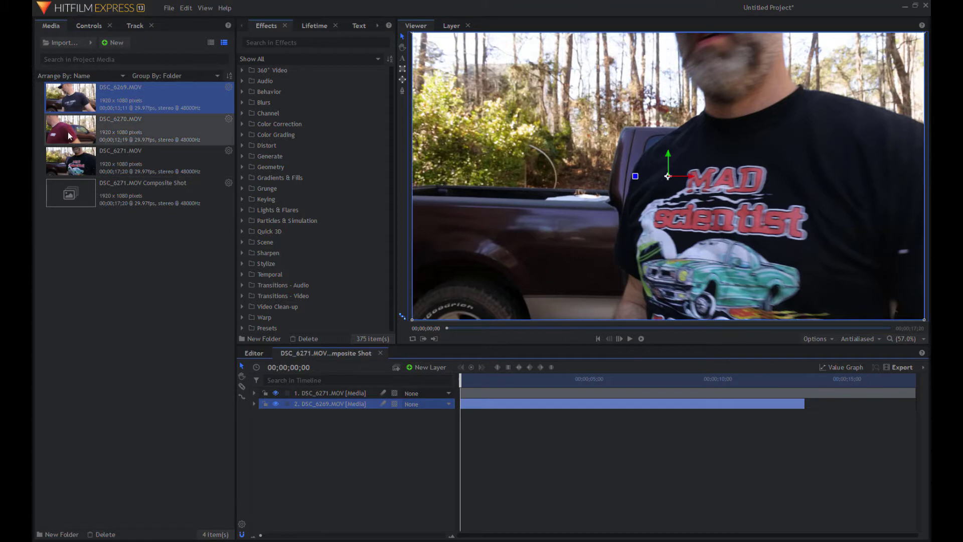
- Add DSC_6270.MOV as a third layer and move the playhead to about 5 seconds
{"action": "left_click_drag", "start_coordinate": [76, 136], "coordinate": [285, 417]}
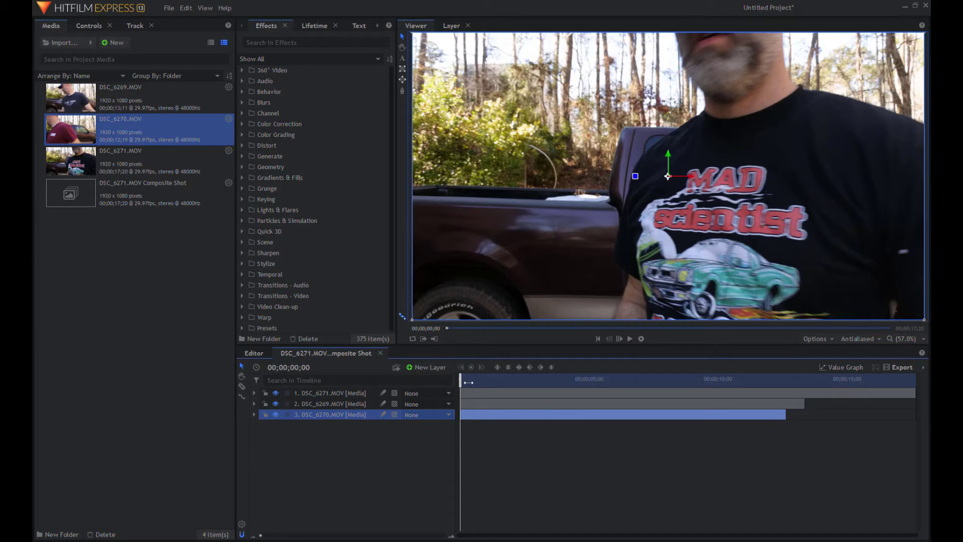
{"action": "mouse_move", "coordinate": [469, 383]}
{"action": "left_mouse_down"}
{"action": "mouse_move", "coordinate": [652, 384]}
{"action": "mouse_move", "coordinate": [607, 386]}
{"action": "left_mouse_up"}
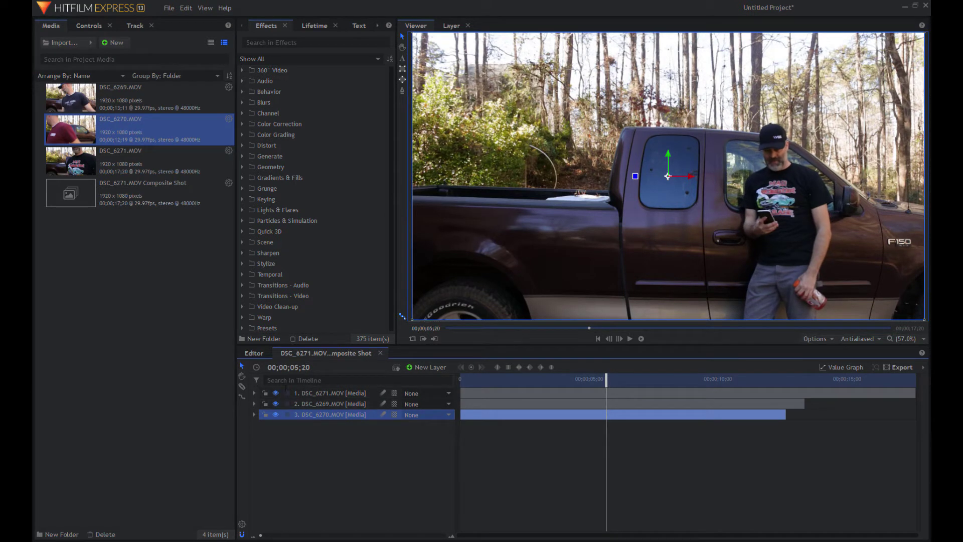
- Cut DSC_6271 at 05;20 and delete the first piece
{"action": "left_click", "coordinate": [607, 393]}
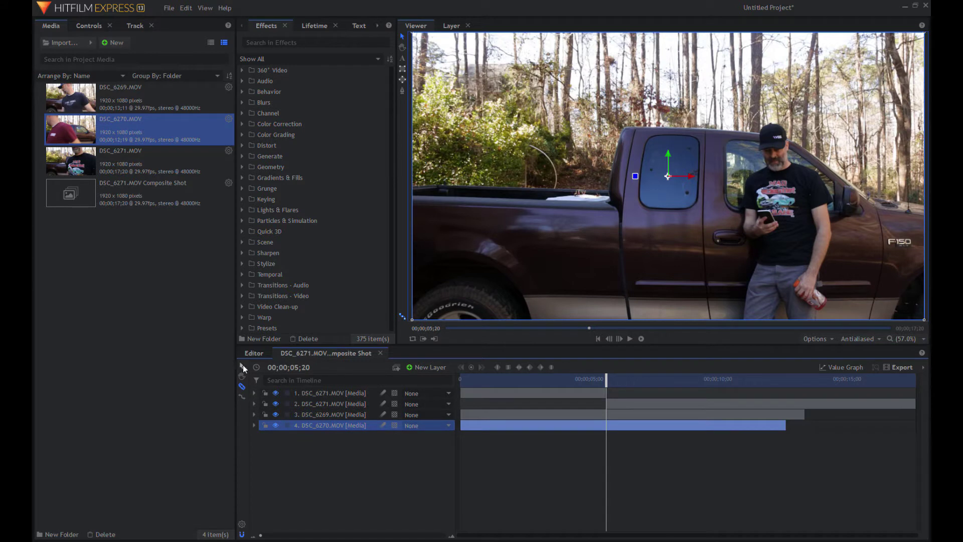
{"action": "left_click", "coordinate": [513, 394]}
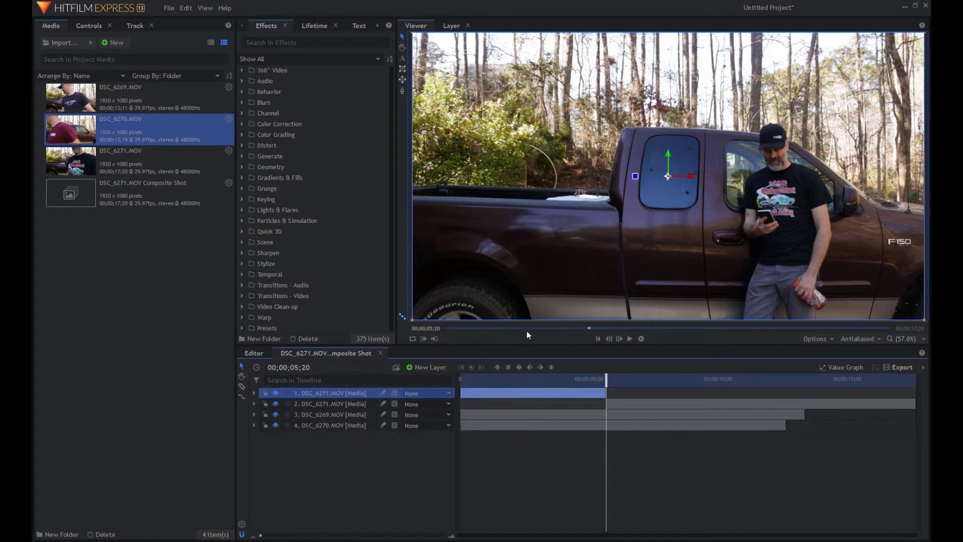
{"action": "key", "text": "Delete"}
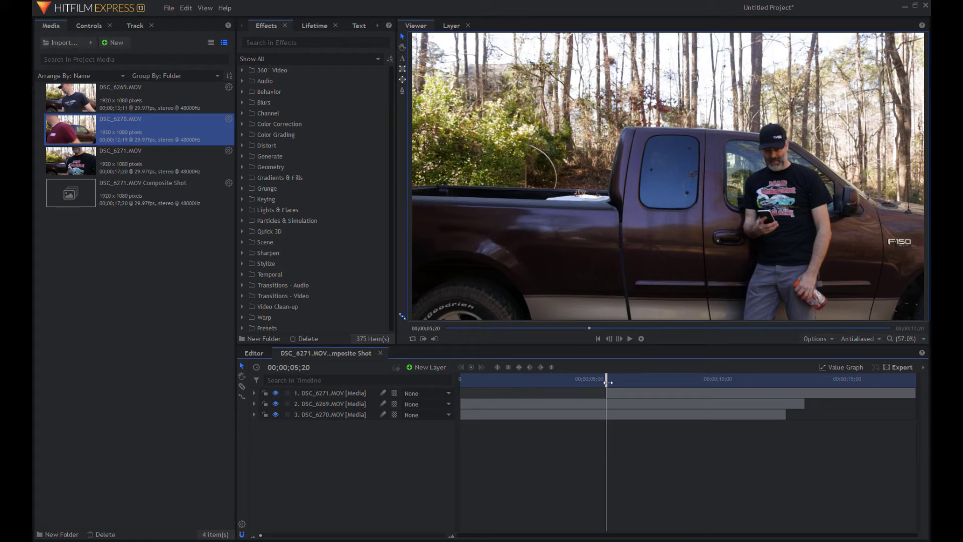
- Cut DSC_6271 at 11;09, delete the later piece, and slide the remainder to the start
{"action": "left_click_drag", "start_coordinate": [608, 382], "coordinate": [720, 379]}
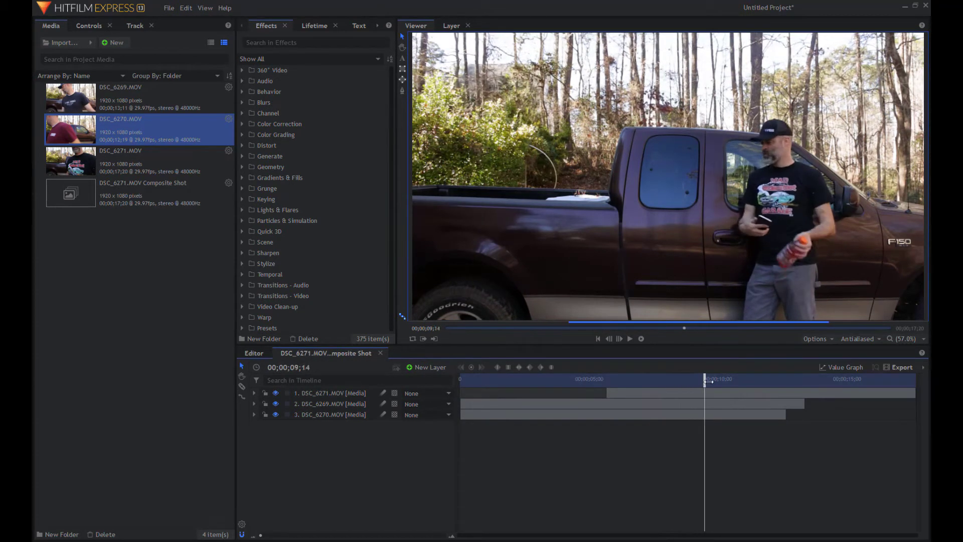
{"action": "left_click_drag", "start_coordinate": [720, 378], "coordinate": [753, 381]}
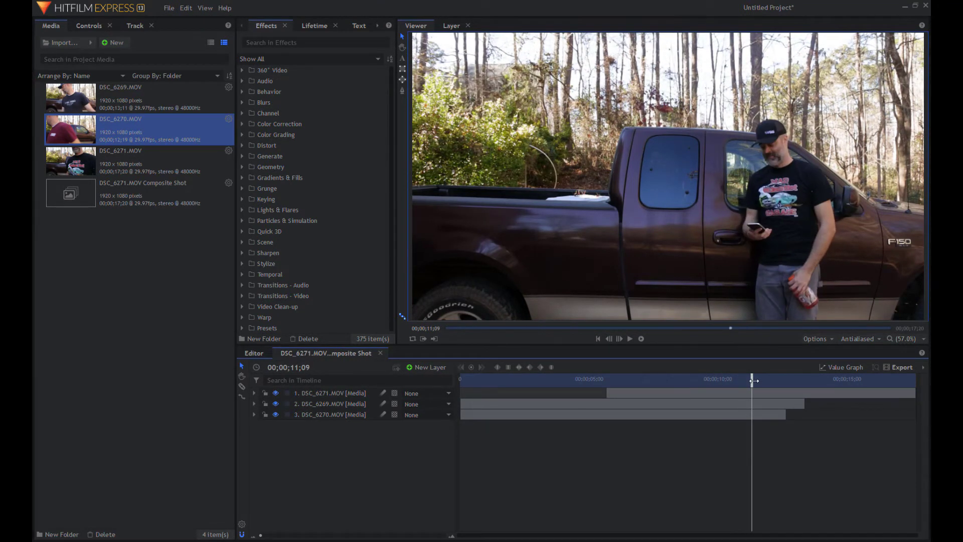
{"action": "left_click", "coordinate": [241, 386]}
{"action": "left_click", "coordinate": [760, 399]}
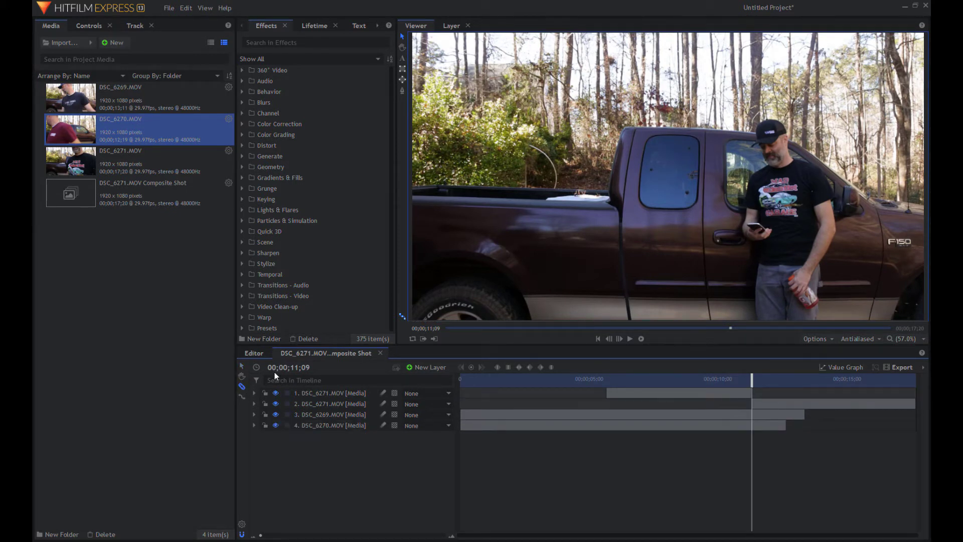
{"action": "left_click", "coordinate": [833, 402]}
{"action": "key", "text": "Delete"}
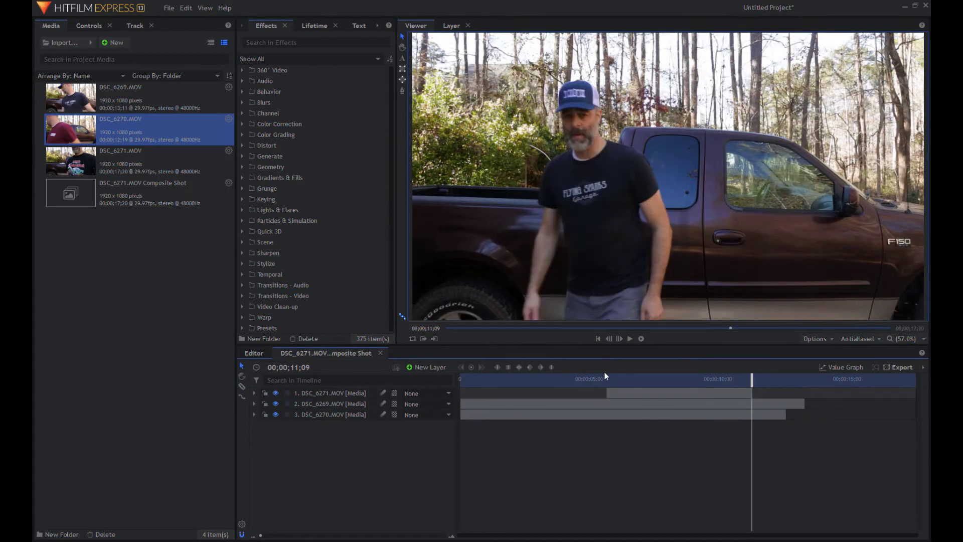
{"action": "left_click_drag", "start_coordinate": [628, 392], "coordinate": [484, 398]}
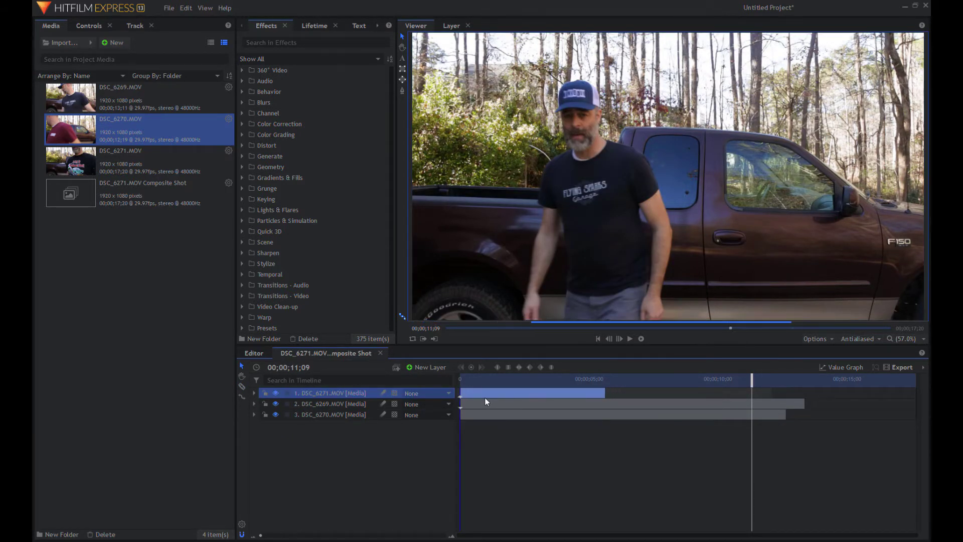
{"action": "mouse_move", "coordinate": [760, 380]}
{"action": "left_mouse_down"}
{"action": "mouse_move", "coordinate": [509, 389]}
{"action": "mouse_move", "coordinate": [527, 388]}
{"action": "left_mouse_up"}
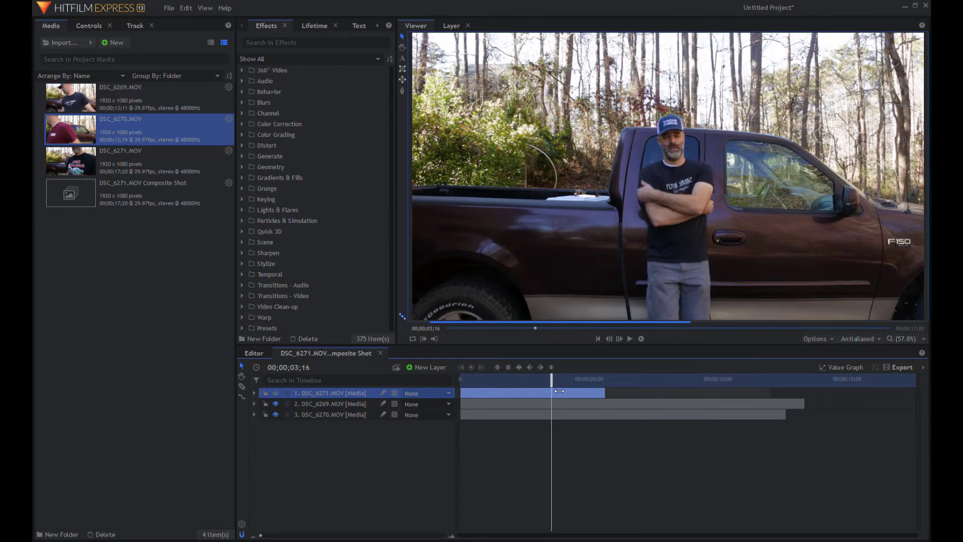
- Cut DSC_6269 at about 4 seconds and again near 9 seconds
{"action": "left_click_drag", "start_coordinate": [560, 391], "coordinate": [585, 388]}
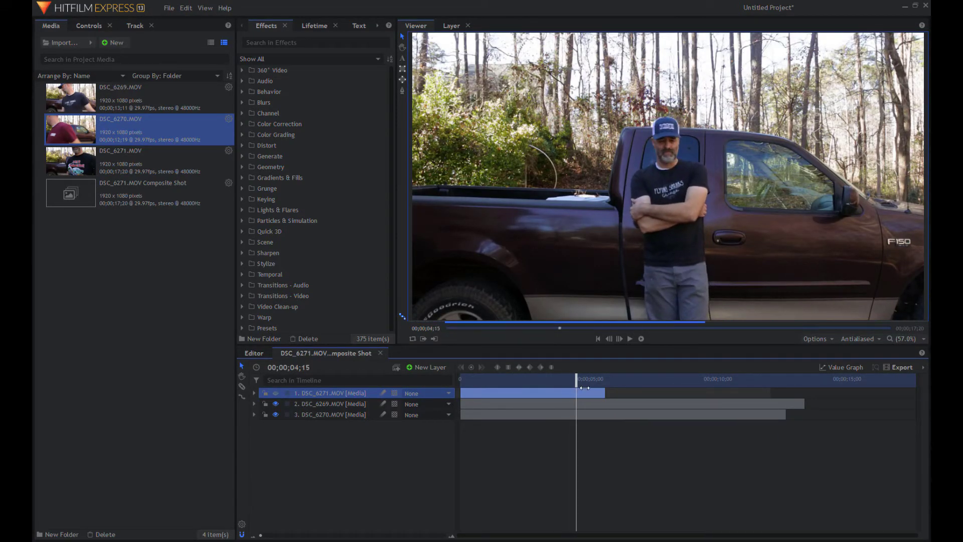
{"action": "left_click_drag", "start_coordinate": [585, 387], "coordinate": [577, 388]}
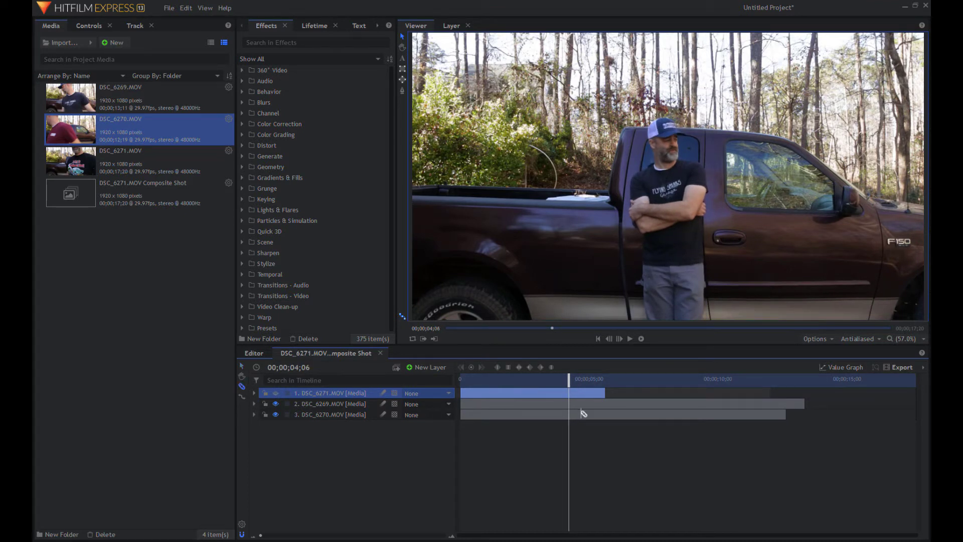
{"action": "left_click", "coordinate": [583, 410]}
{"action": "left_click_drag", "start_coordinate": [570, 381], "coordinate": [726, 385]}
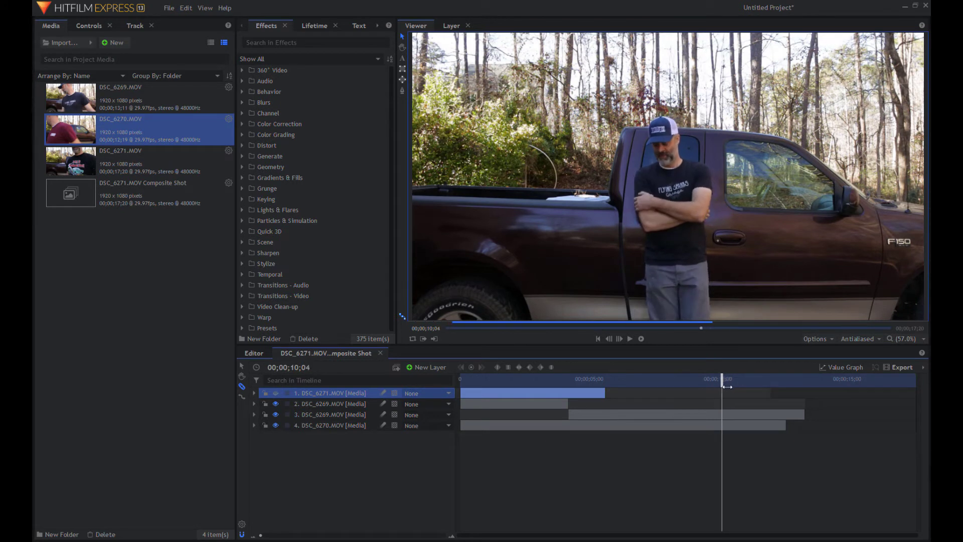
{"action": "left_click_drag", "start_coordinate": [726, 384], "coordinate": [714, 386]}
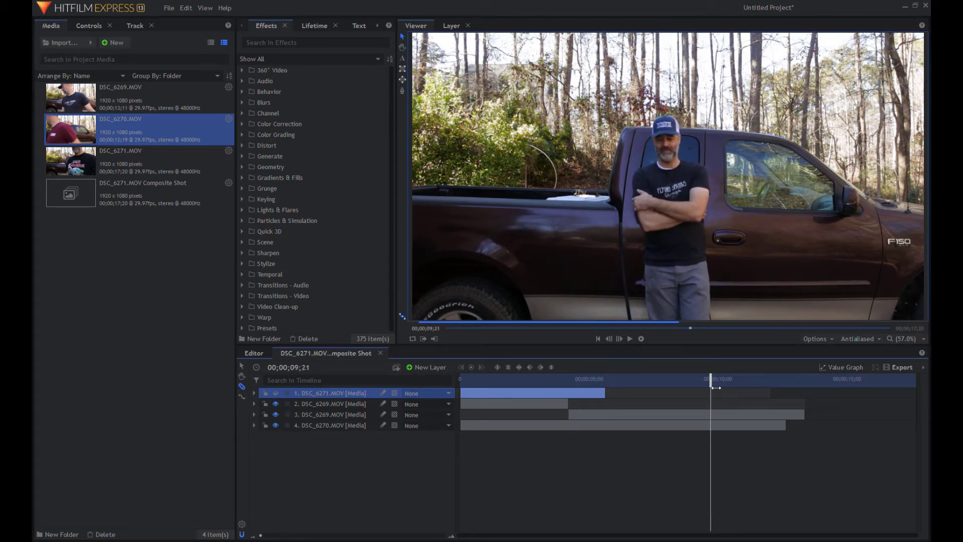
{"action": "left_click", "coordinate": [720, 416]}
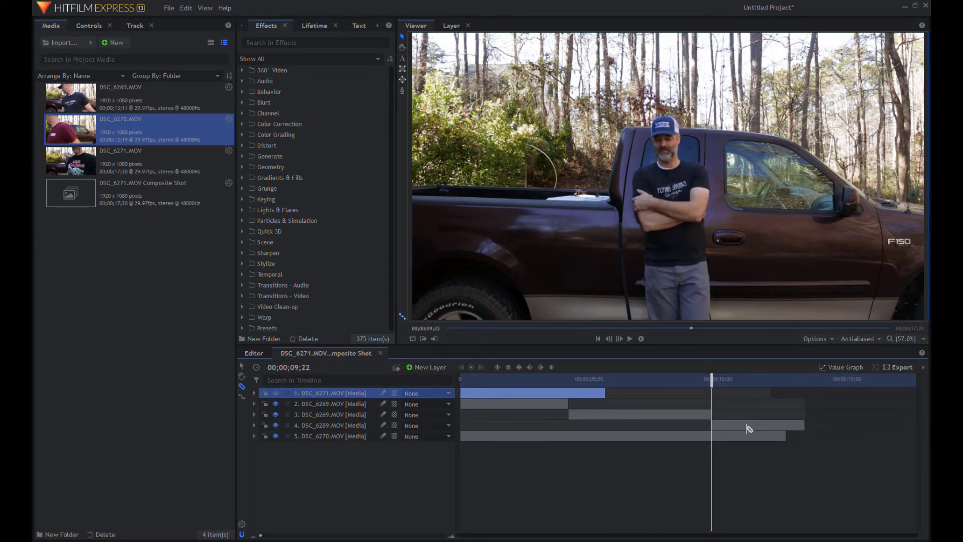
- Delete DSC_6269's outer pieces, move the middle piece to the start, and hide that layer
{"action": "left_click", "coordinate": [514, 399]}
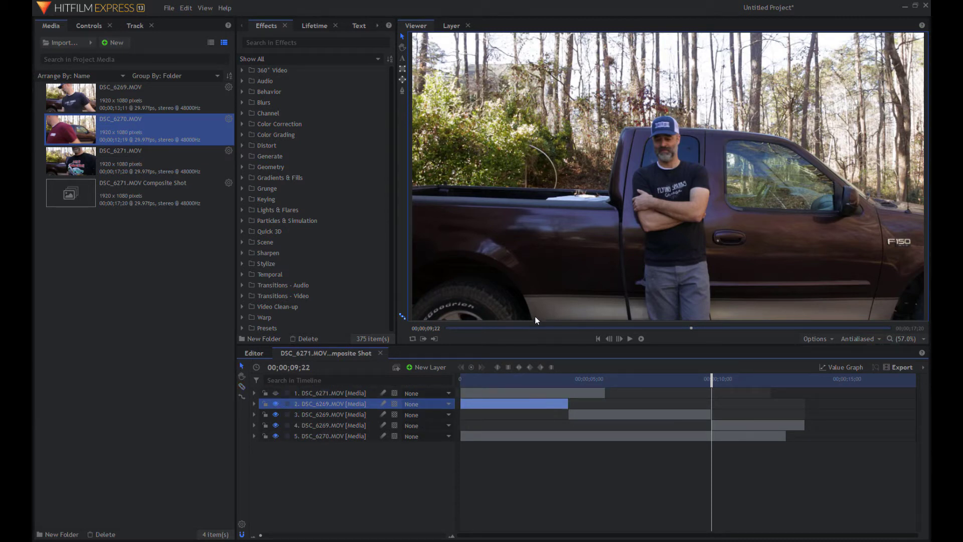
{"action": "key", "text": "Delete"}
{"action": "left_click", "coordinate": [739, 414]}
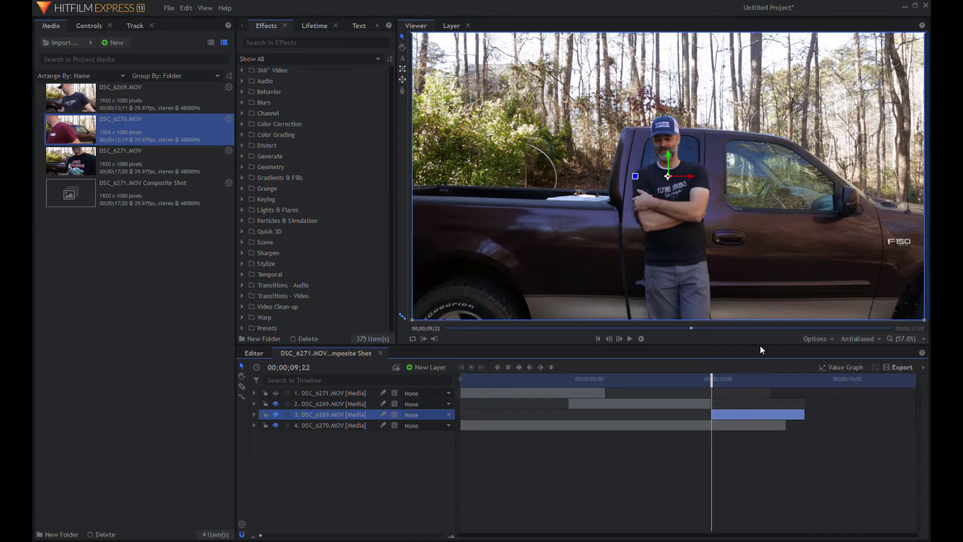
{"action": "key", "text": "Delete"}
{"action": "left_click_drag", "start_coordinate": [602, 403], "coordinate": [490, 410]}
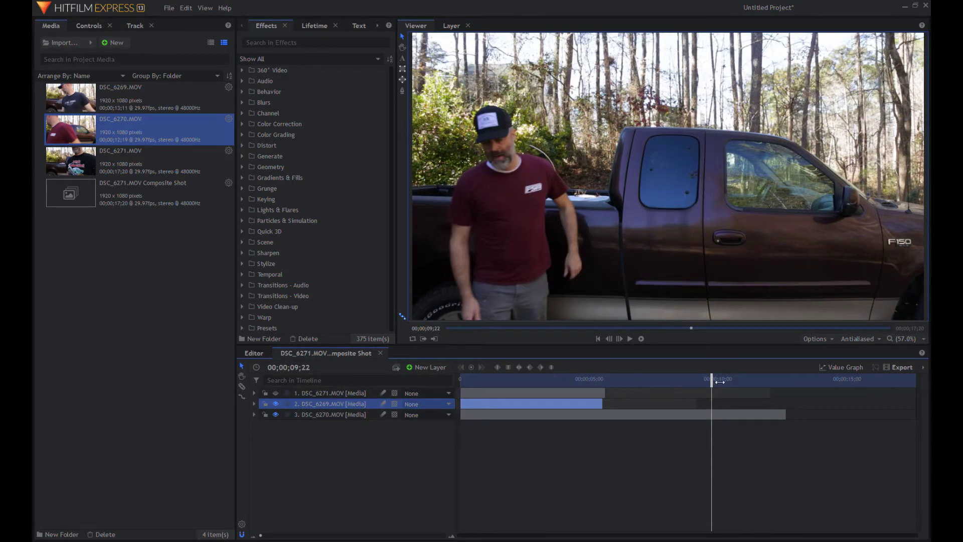
{"action": "left_click", "coordinate": [276, 403]}
- Cut the red-shirt DSC_6270 clip at two points with the Slice tool
{"action": "mouse_move", "coordinate": [719, 382]}
{"action": "left_mouse_down"}
{"action": "mouse_move", "coordinate": [527, 384]}
{"action": "mouse_move", "coordinate": [555, 383]}
{"action": "mouse_move", "coordinate": [537, 383]}
{"action": "left_mouse_up"}
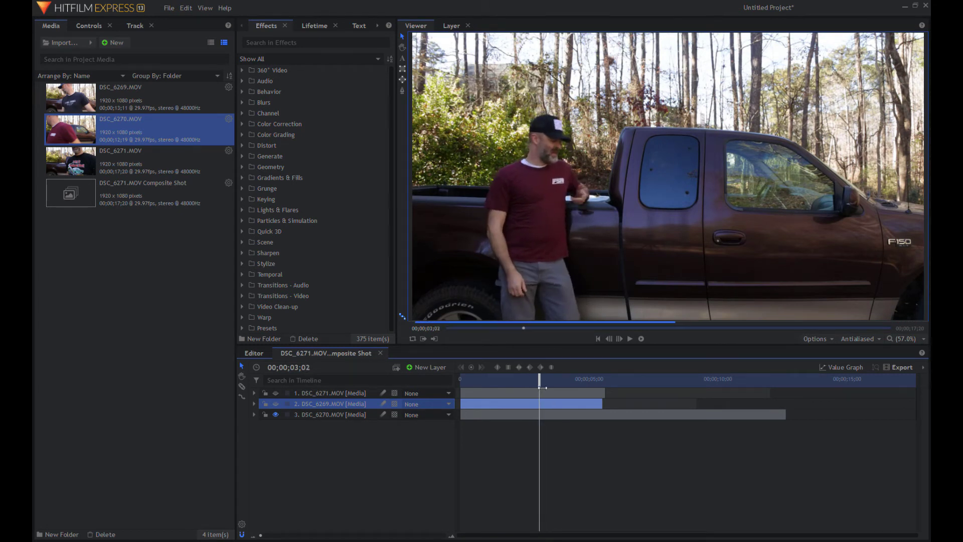
{"action": "key", "text": "c"}
{"action": "left_click", "coordinate": [537, 415]}
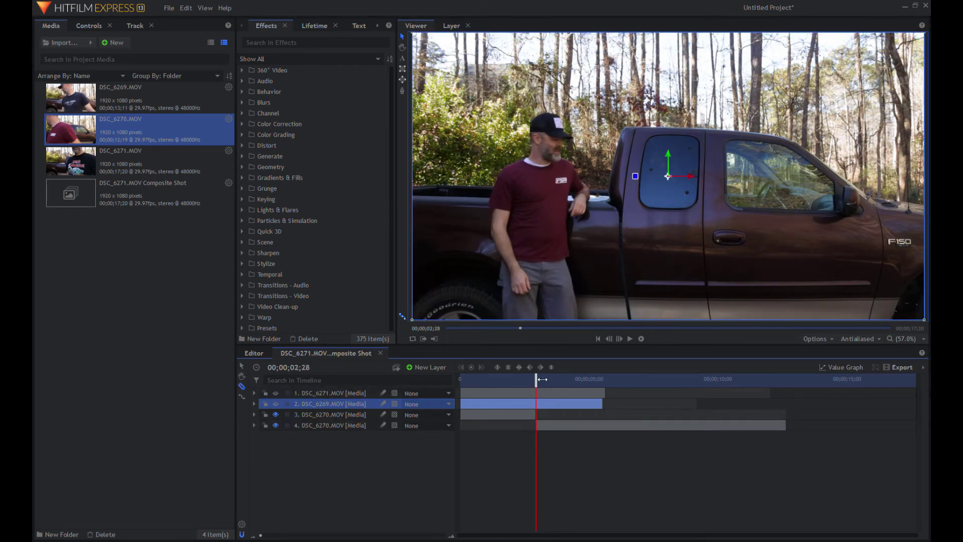
{"action": "left_click", "coordinate": [617, 381]}
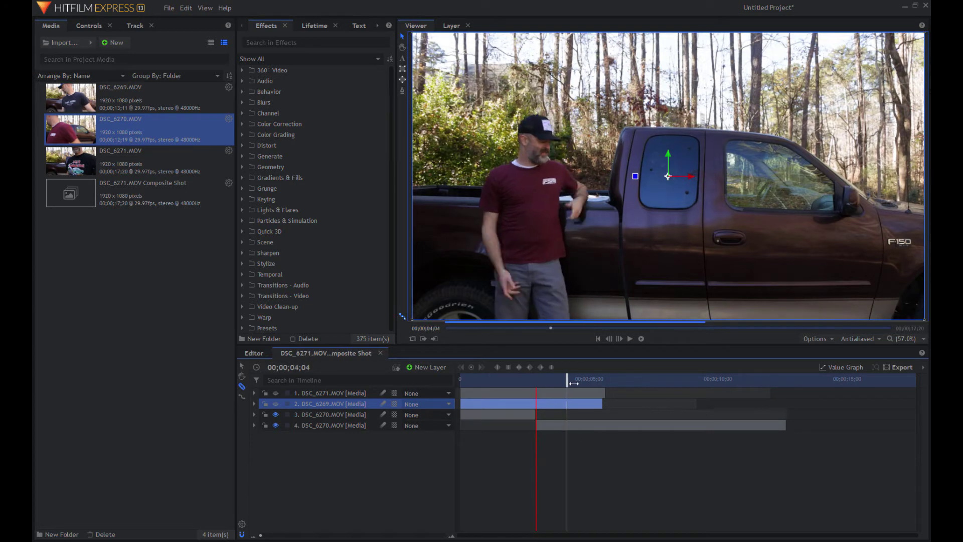
{"action": "left_click_drag", "start_coordinate": [621, 383], "coordinate": [691, 382]}
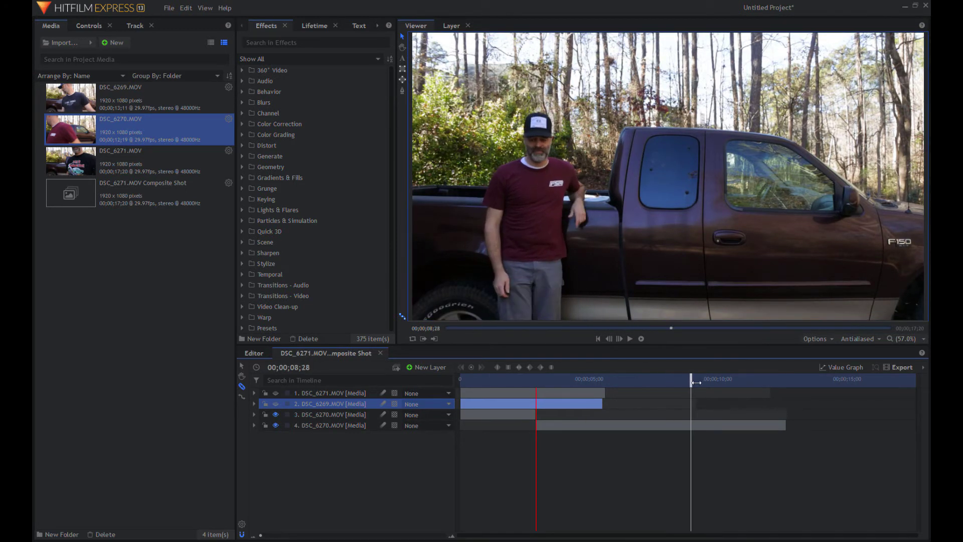
{"action": "left_click", "coordinate": [702, 426]}
- Delete the red-shirt clip's opening and trailing pieces and move the kept section to 00;00
{"action": "left_click", "coordinate": [517, 415]}
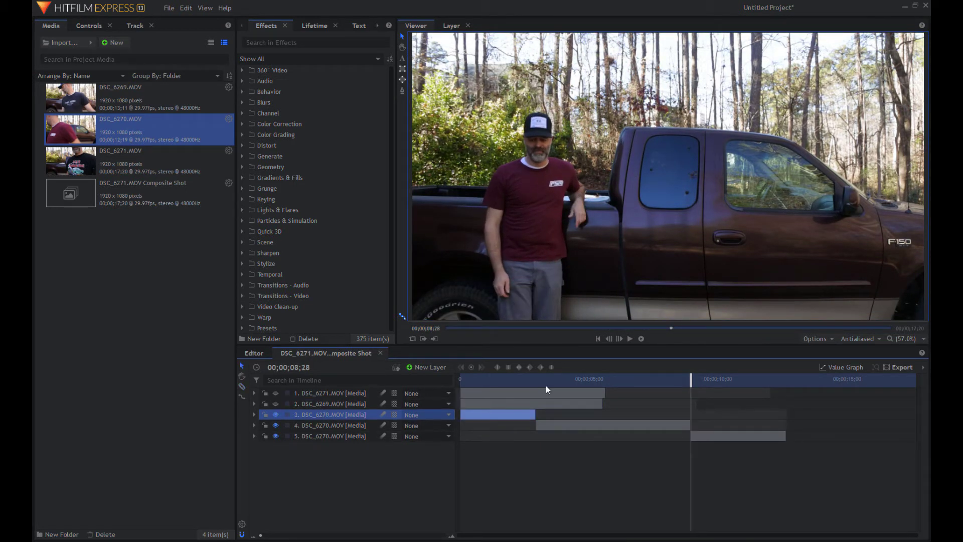
{"action": "key", "text": "Delete"}
{"action": "left_click", "coordinate": [700, 426]}
{"action": "key", "text": "F2"}
{"action": "key", "text": "Return"}
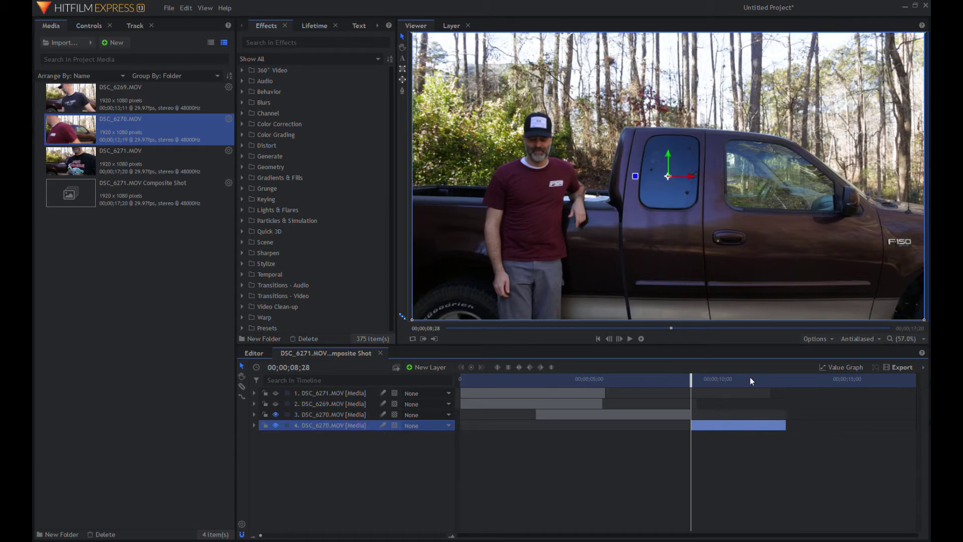
{"action": "key", "text": "Delete"}
{"action": "left_click_drag", "start_coordinate": [622, 415], "coordinate": [544, 417]}
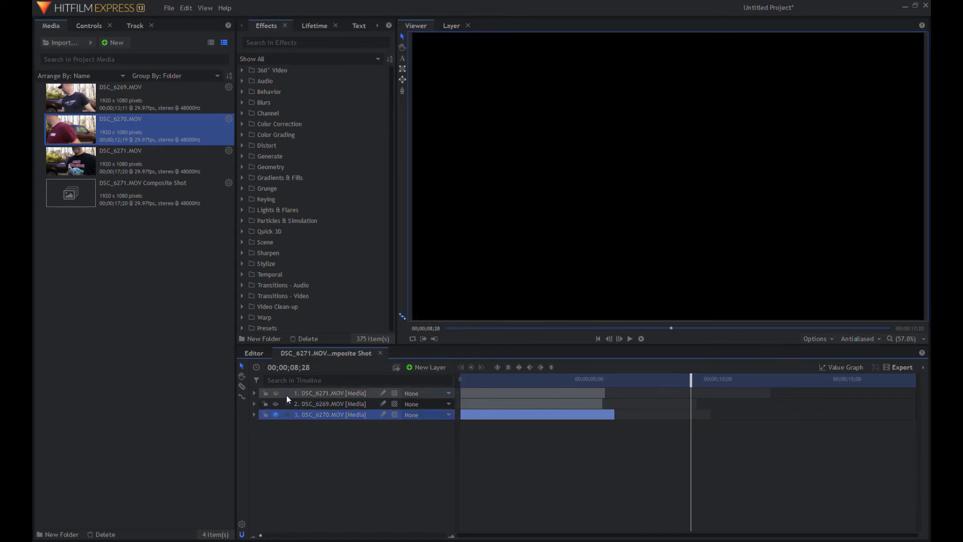
{"action": "left_click", "coordinate": [474, 383]}
- Draw a rectangle mask on the DSC_6271 layer around the man on the right
{"action": "left_click_drag", "start_coordinate": [476, 382], "coordinate": [453, 378]}
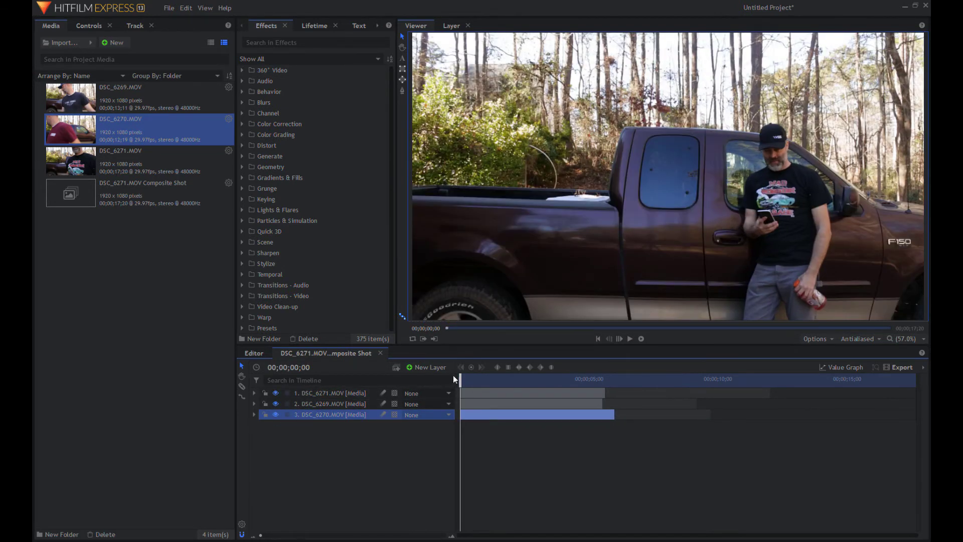
{"action": "left_click", "coordinate": [498, 389]}
{"action": "left_click", "coordinate": [402, 69]}
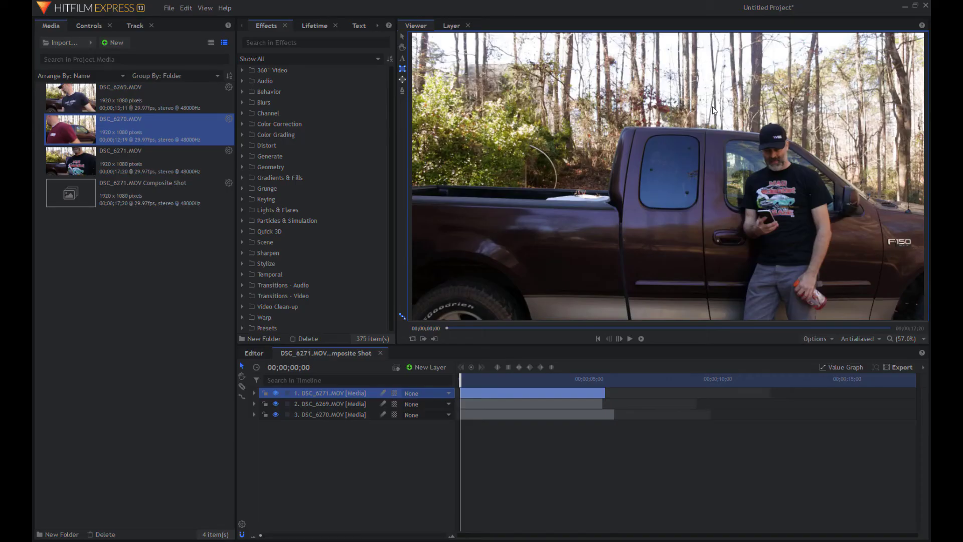
{"action": "mouse_move", "coordinate": [712, 107]}
{"action": "left_mouse_down"}
{"action": "mouse_move", "coordinate": [695, 235]}
{"action": "mouse_move", "coordinate": [406, 329]}
{"action": "left_mouse_up"}
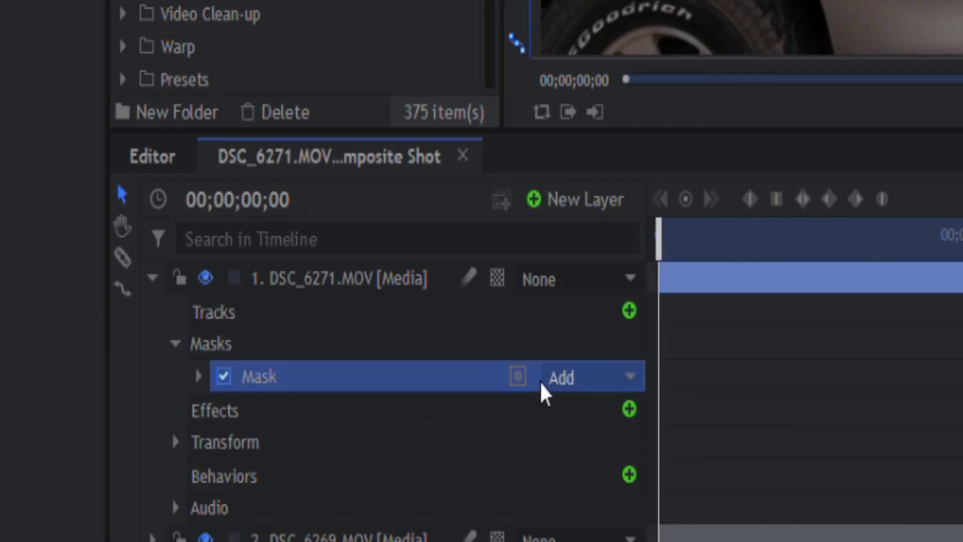
{"action": "left_click", "coordinate": [518, 378]}
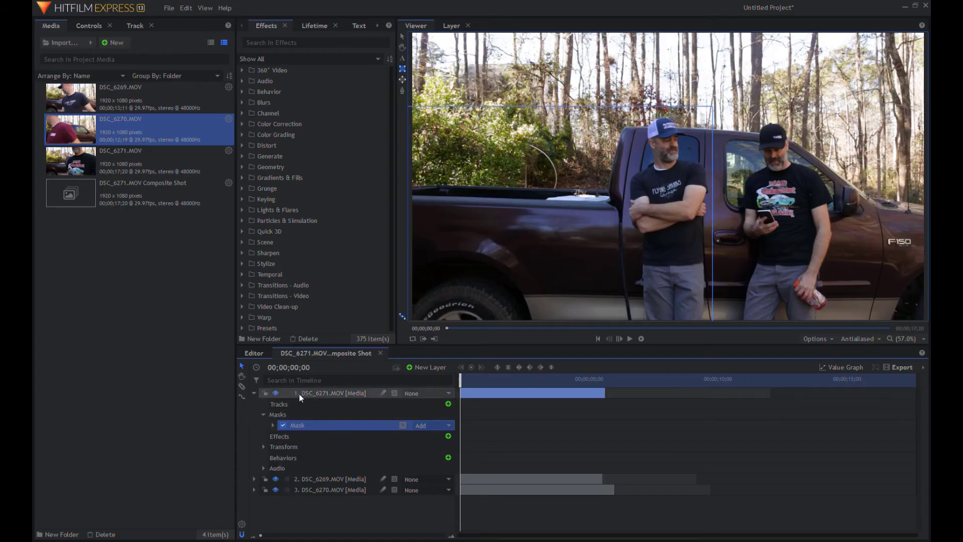
{"action": "left_click", "coordinate": [526, 482]}
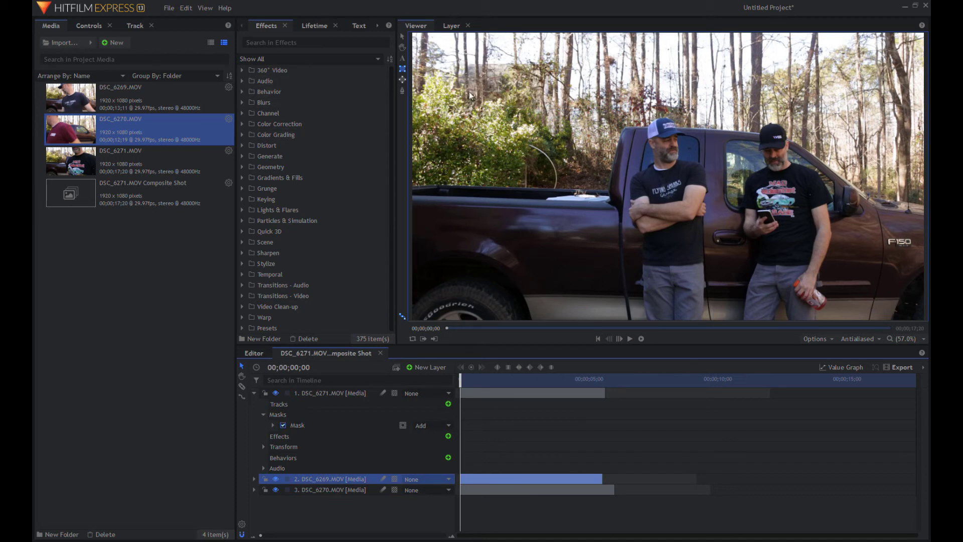
- Draw a rectangle mask on DSC_6269 over the middle man and toggle its mask option
{"action": "mouse_move", "coordinate": [615, 107]}
{"action": "left_mouse_down"}
{"action": "mouse_move", "coordinate": [571, 279]}
{"action": "mouse_move", "coordinate": [402, 339]}
{"action": "left_mouse_up"}
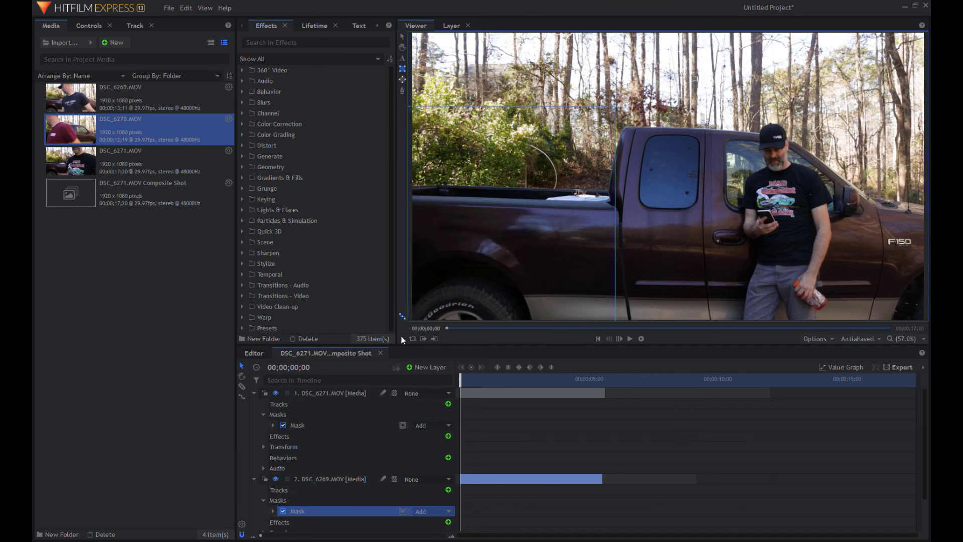
{"action": "left_click", "coordinate": [402, 511]}
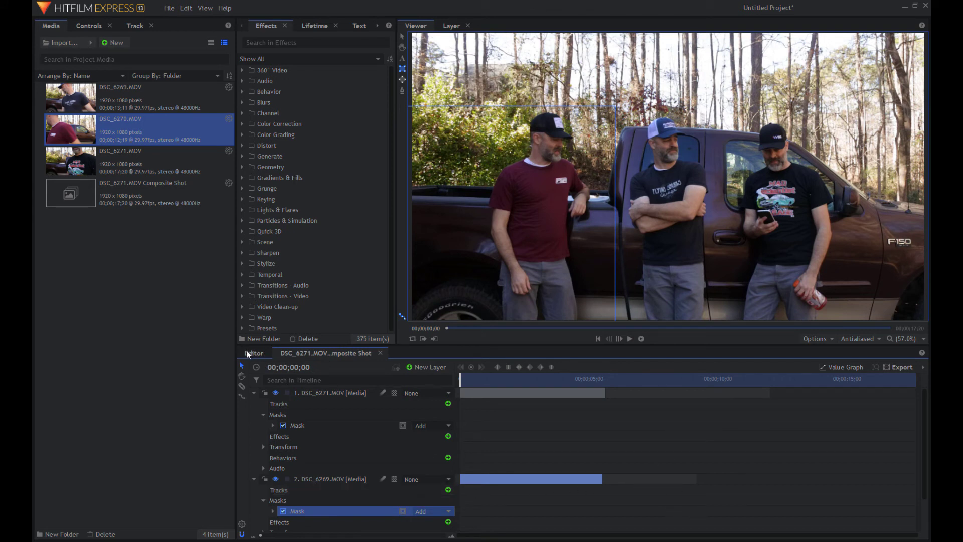
{"action": "left_click", "coordinate": [254, 393]}
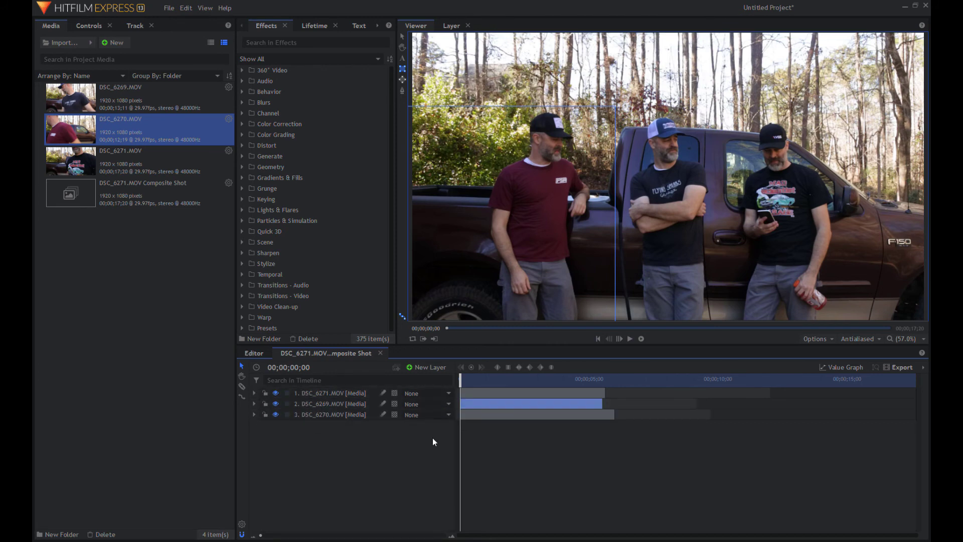
- Scrub forward to preview the three-man composite, then select the Slice tool
{"action": "left_click_drag", "start_coordinate": [464, 379], "coordinate": [602, 384]}
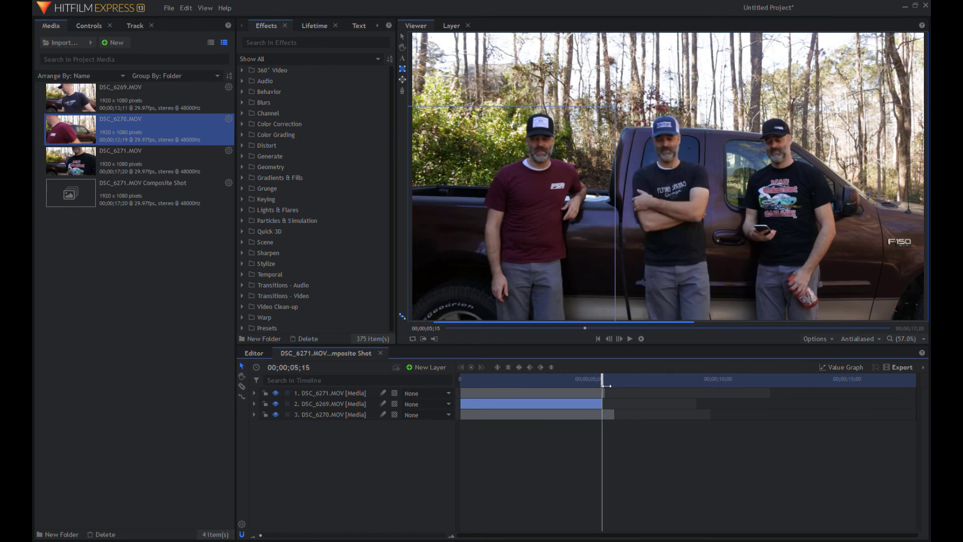
{"action": "left_click", "coordinate": [241, 386]}
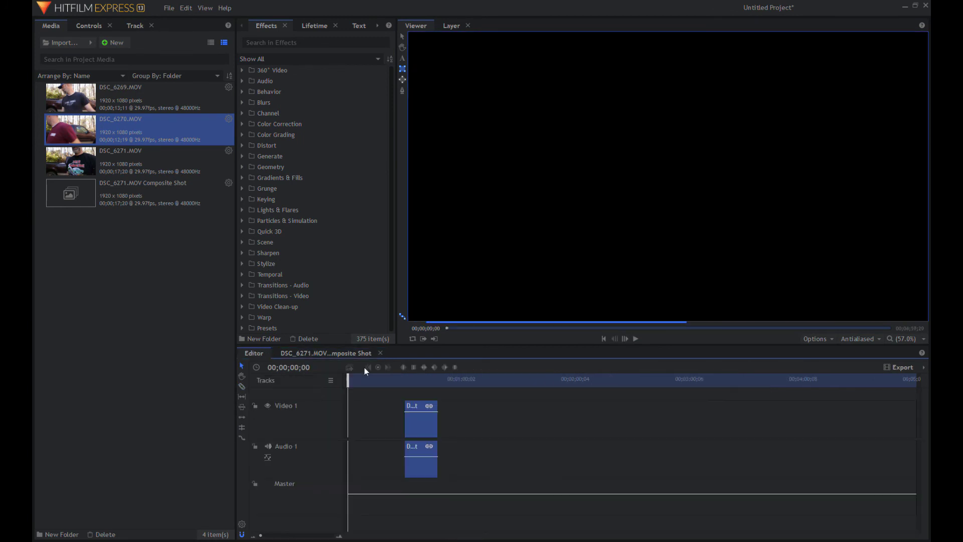
{"action": "left_click_drag", "start_coordinate": [354, 380], "coordinate": [366, 444]}
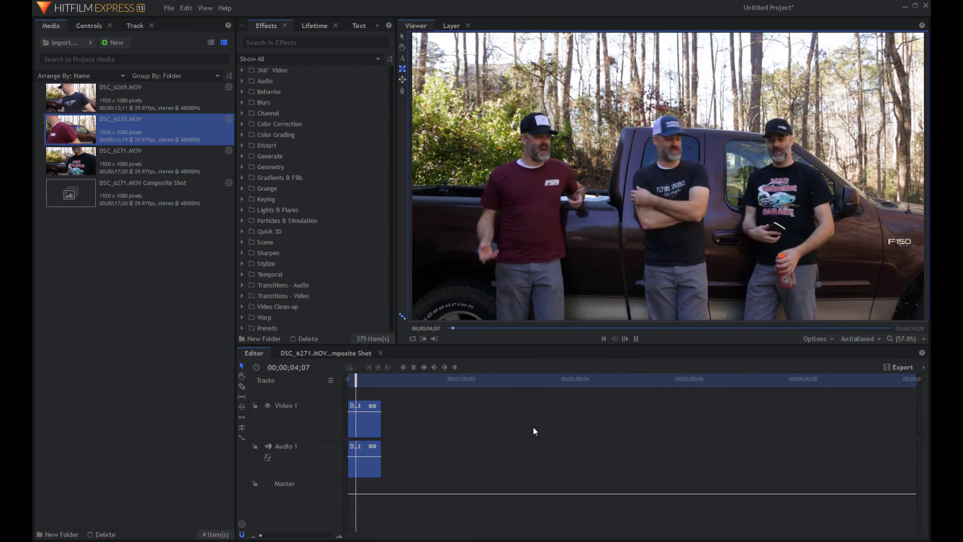
{"action": "key", "text": "space"}
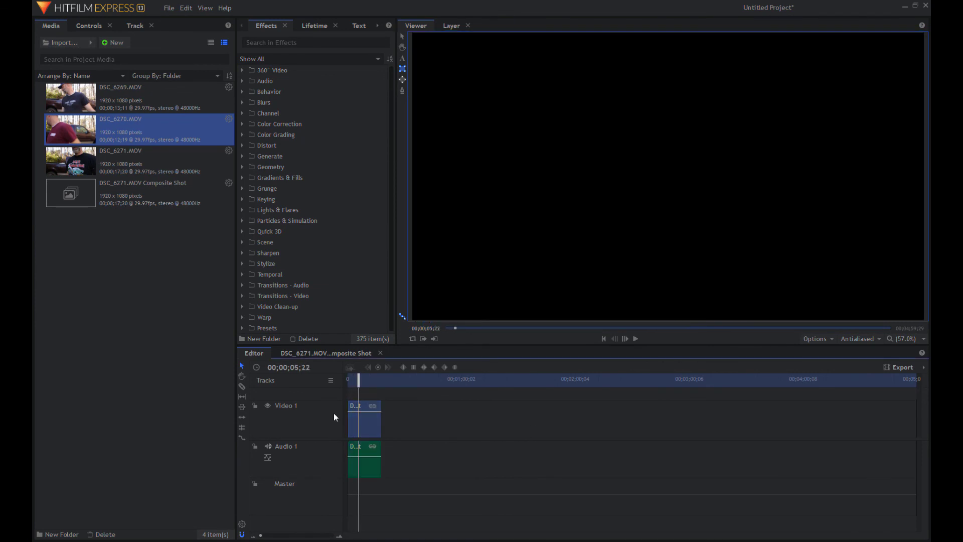